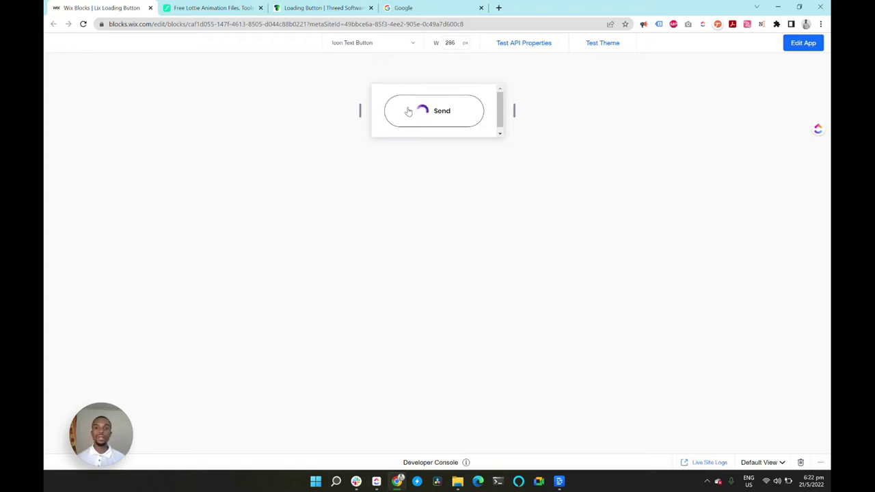
Switch to the LottieFiles site and search the animations for "running"
{"action": "left_click", "coordinate": [234, 8]}
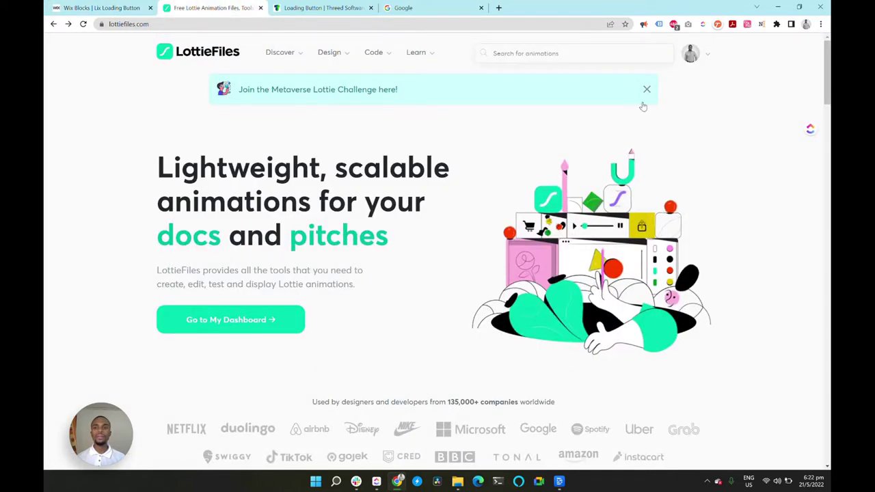
{"action": "left_click", "coordinate": [597, 60]}
{"action": "type", "text": "running"}
{"action": "key", "text": "Return"}
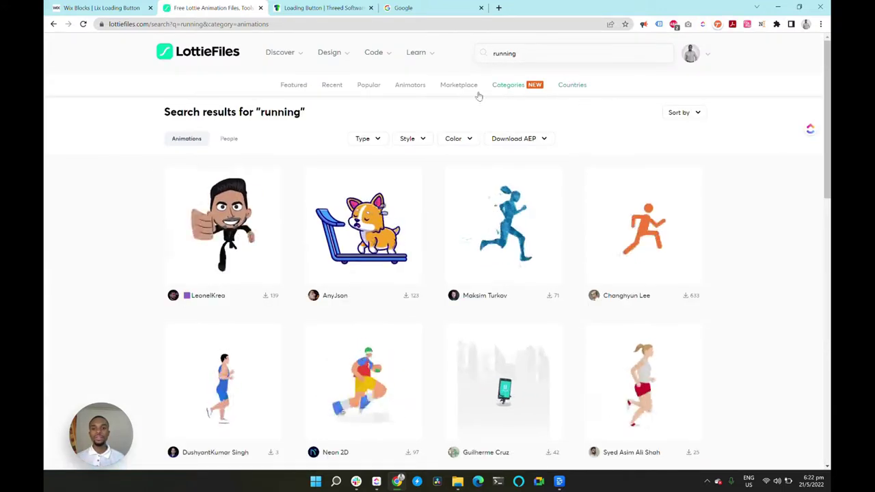
Open the orange running-figure animation "Run for Loading" and copy its Lottie Animation URL
{"action": "left_click", "coordinate": [662, 220]}
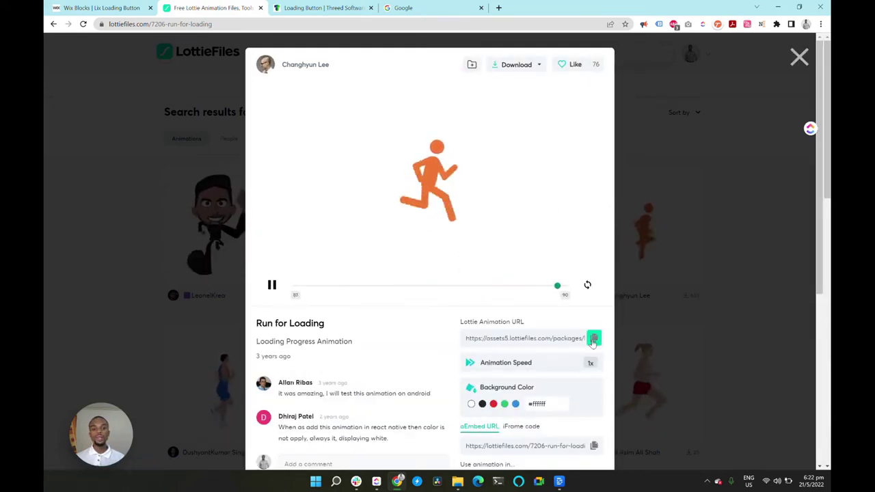
{"action": "scroll", "coordinate": [593, 344], "scroll_direction": "down", "scroll_amount": 1}
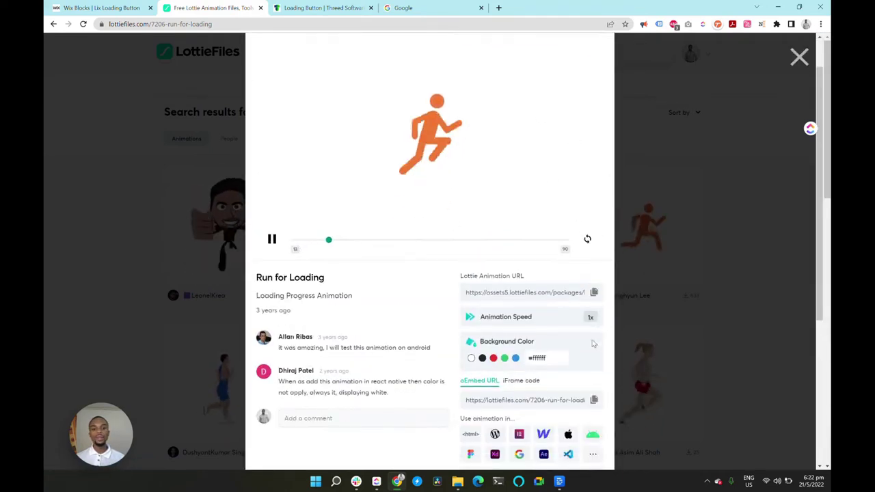
{"action": "left_click", "coordinate": [595, 293]}
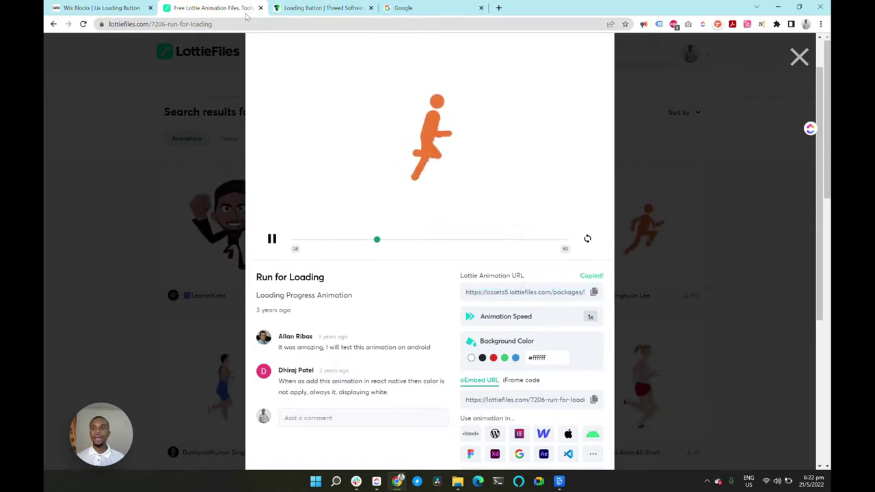
Return to the Wix Blocks preview, apply the copied link as the Lottie Animation URL test property, and inspect the Send button up close
{"action": "key", "text": "ctrl+1"}
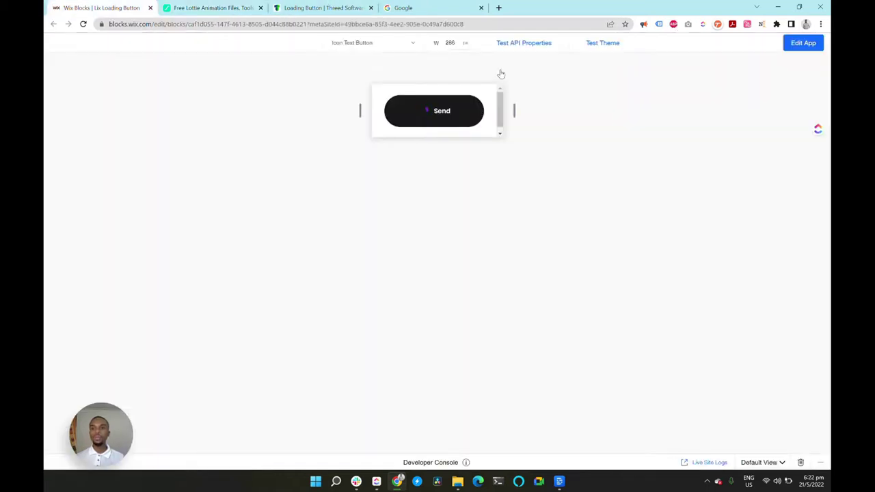
{"action": "left_click", "coordinate": [544, 44]}
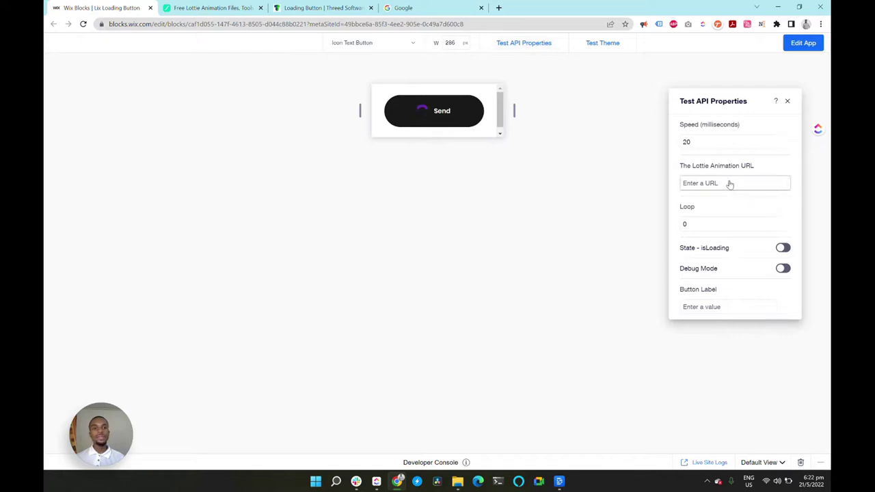
{"action": "left_click", "coordinate": [730, 184]}
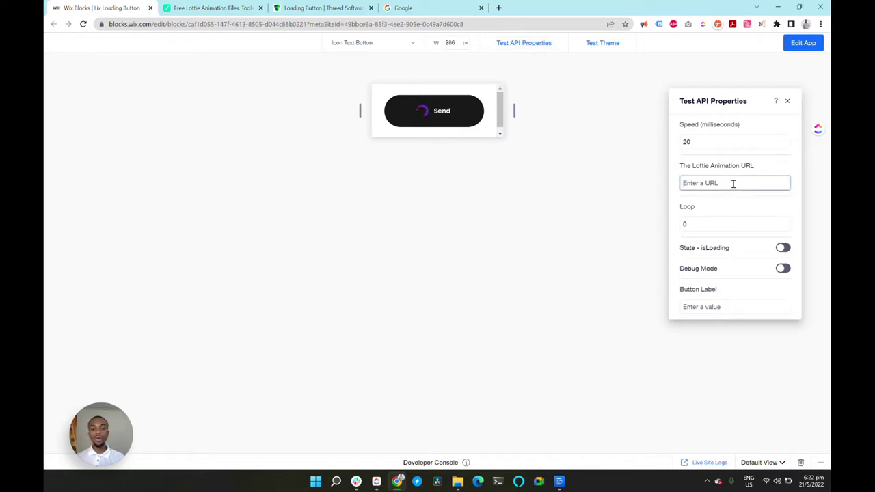
{"action": "key", "text": "ctrl+v"}
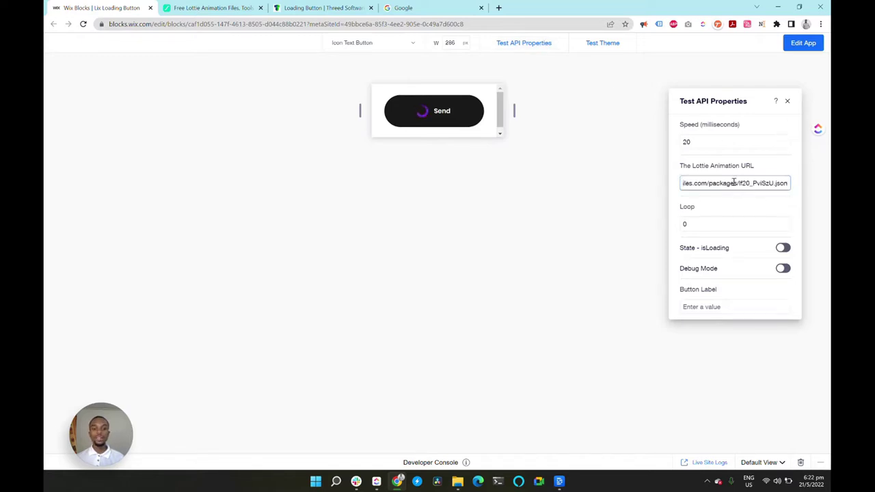
{"action": "key", "text": "Return"}
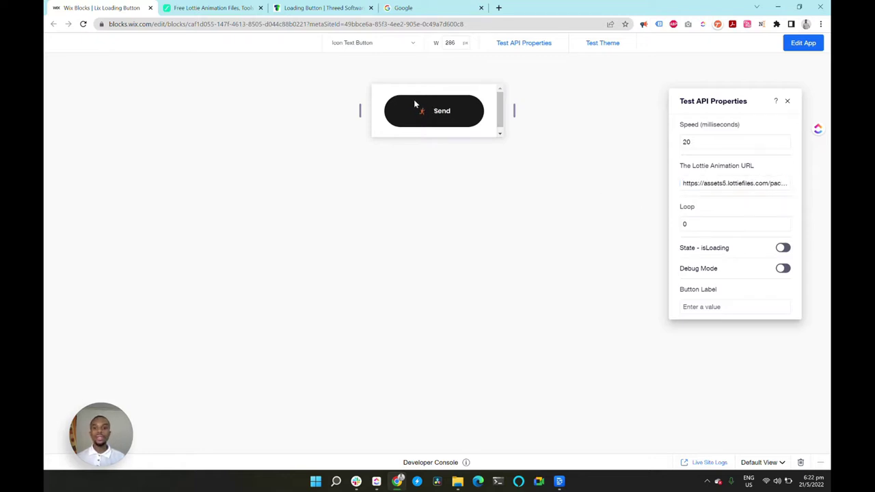
{"action": "left_click", "coordinate": [445, 158]}
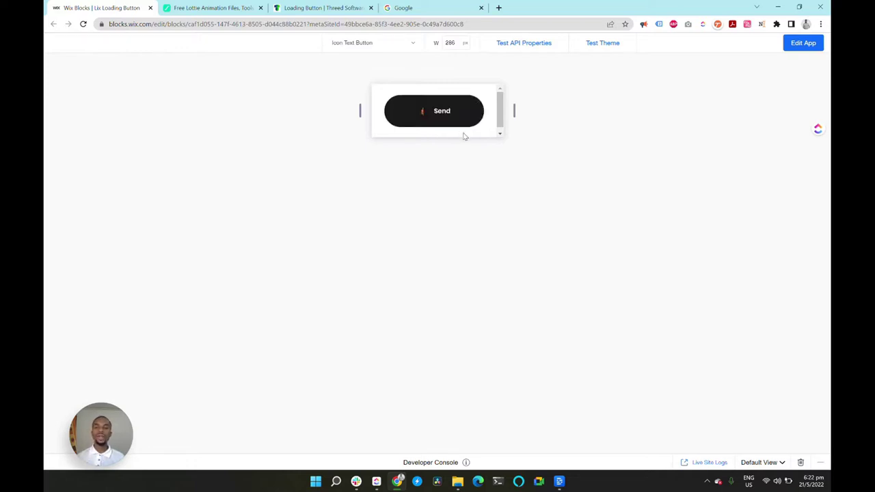
{"action": "scroll", "coordinate": [430, 108], "scroll_direction": "up", "scroll_amount": 3}
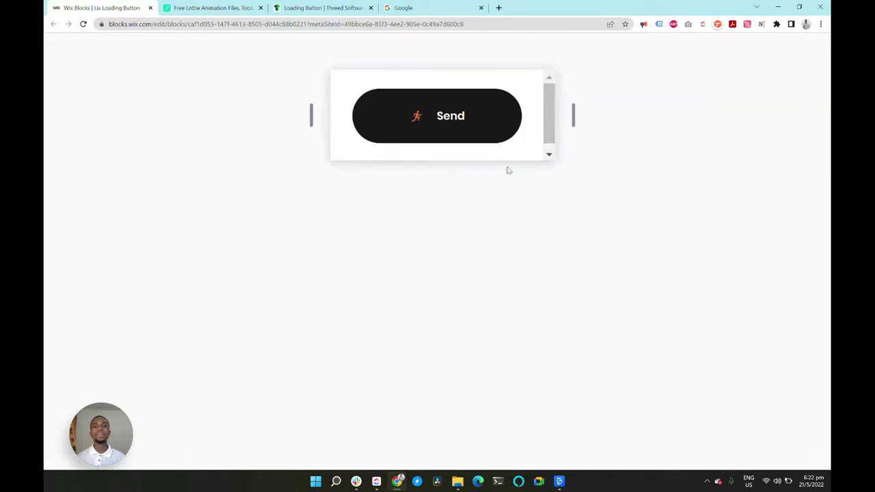
{"action": "scroll", "coordinate": [437, 109], "scroll_direction": "down", "scroll_amount": 3}
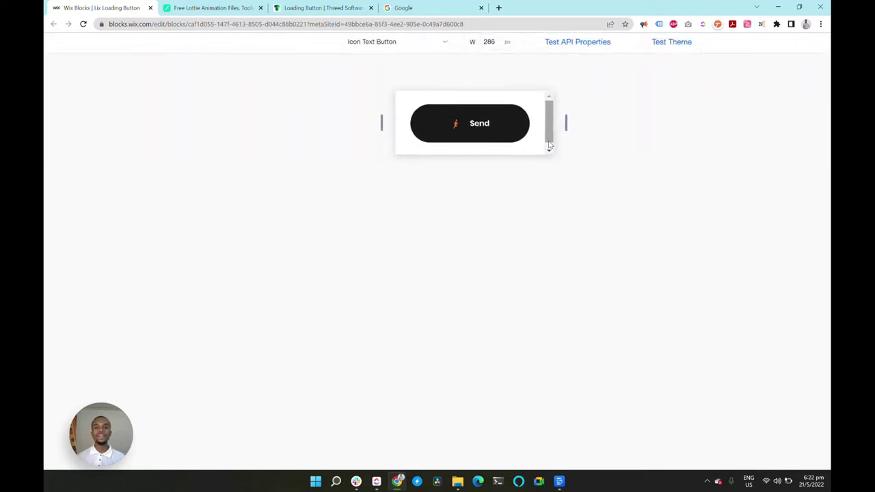
Set the loading button's Speed test property to 50 milliseconds and check the animation
{"action": "left_click", "coordinate": [533, 43]}
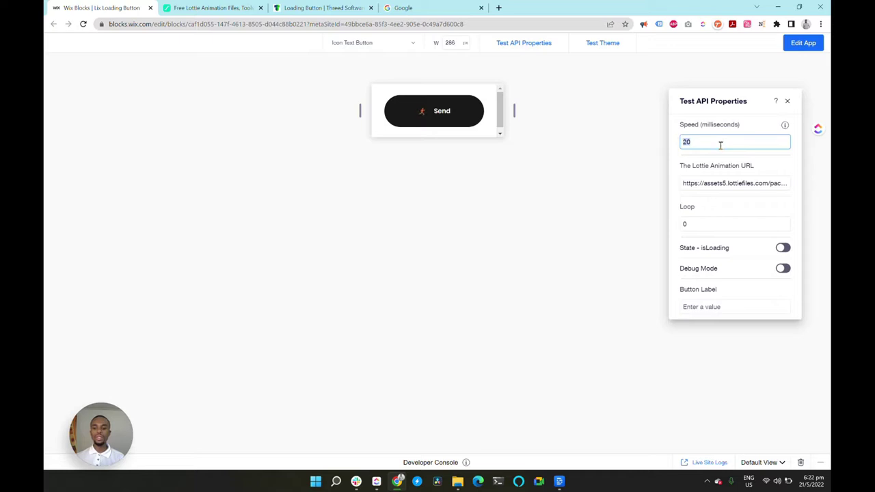
{"action": "type", "text": "50"}
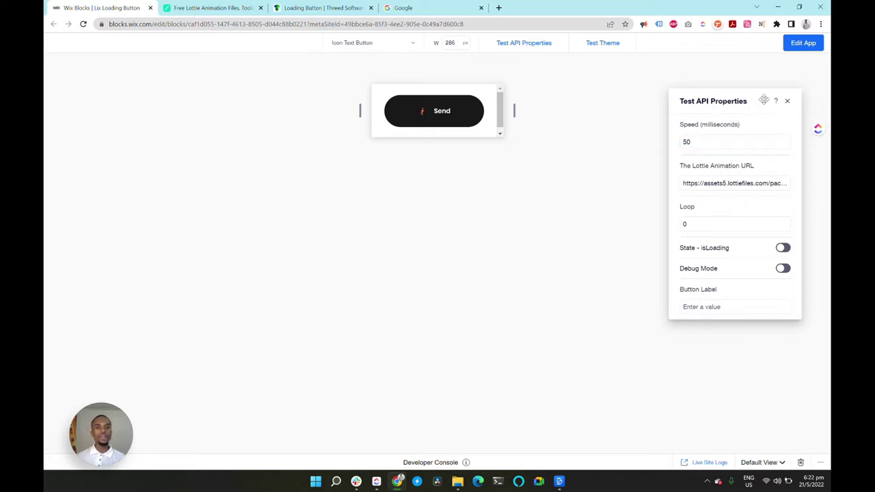
{"action": "left_click", "coordinate": [433, 117]}
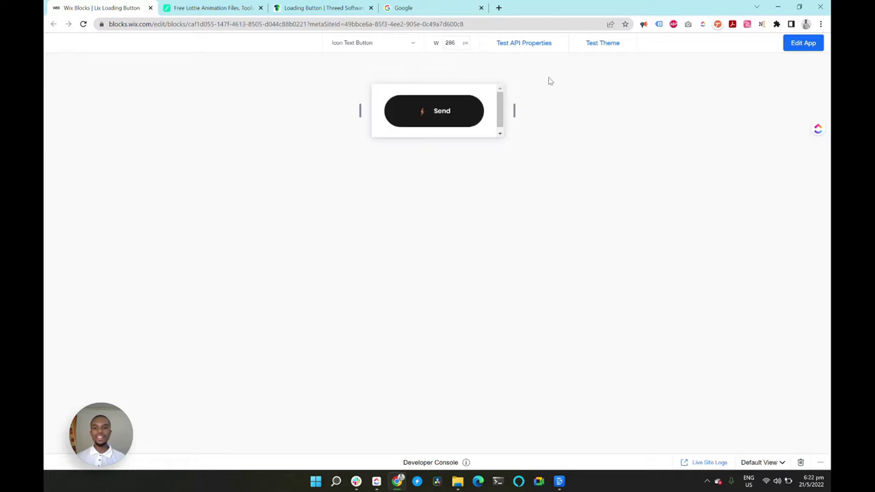
Restart the Lix Loading Button preview from the app editor and set its Speed test property to 50 milliseconds
{"action": "left_click", "coordinate": [805, 44]}
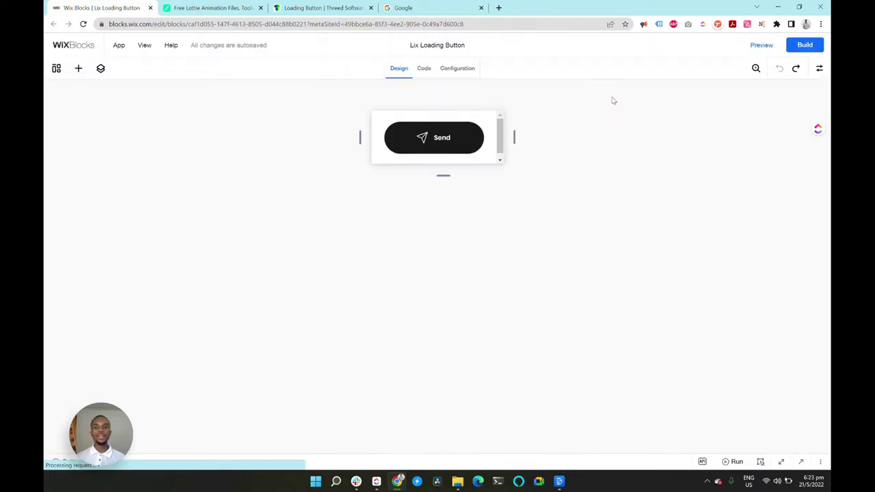
{"action": "left_click", "coordinate": [762, 45]}
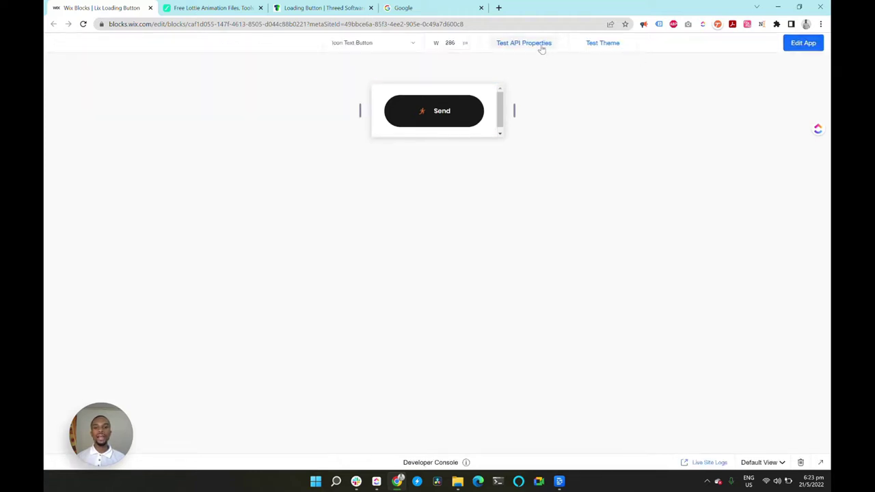
{"action": "left_click", "coordinate": [540, 44]}
{"action": "left_click", "coordinate": [736, 146]}
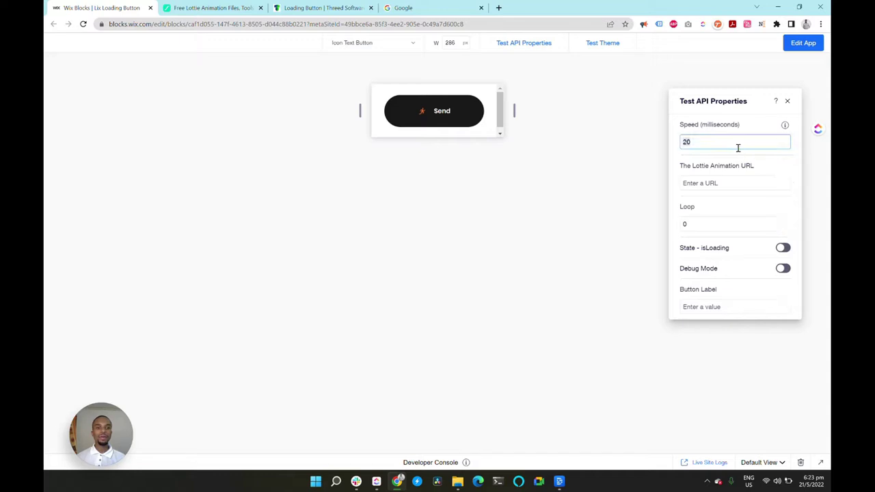
{"action": "key", "text": "BackSpace"}
{"action": "key", "text": "BackSpace"}
{"action": "type", "text": "50"}
{"action": "key", "text": "Return"}
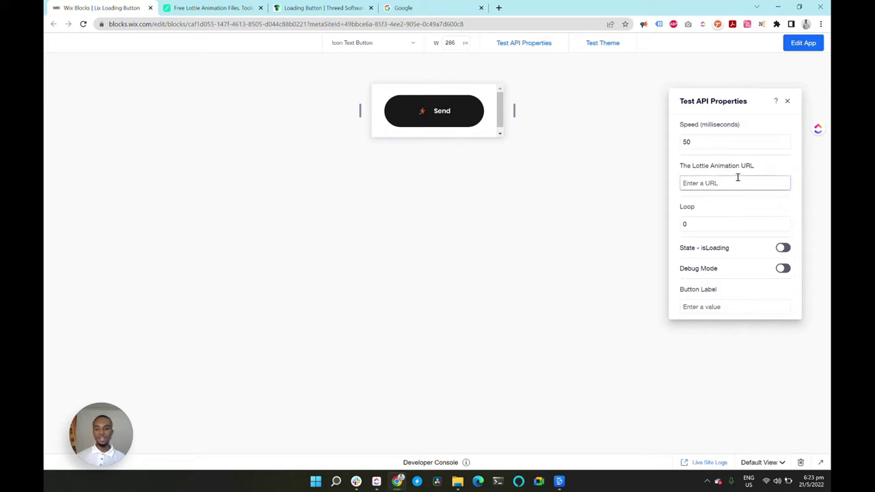
Enter the copied lf20_PviSzU.json link as the Lottie Animation URL test property and try out the Send button
{"action": "left_click", "coordinate": [737, 179]}
{"action": "key", "text": "super+v"}
{"action": "left_click", "coordinate": [727, 270]}
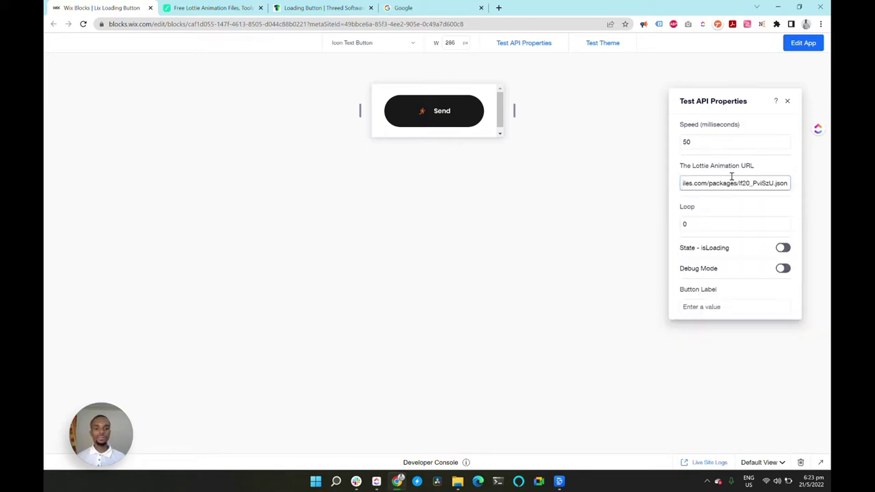
{"action": "key", "text": "Return"}
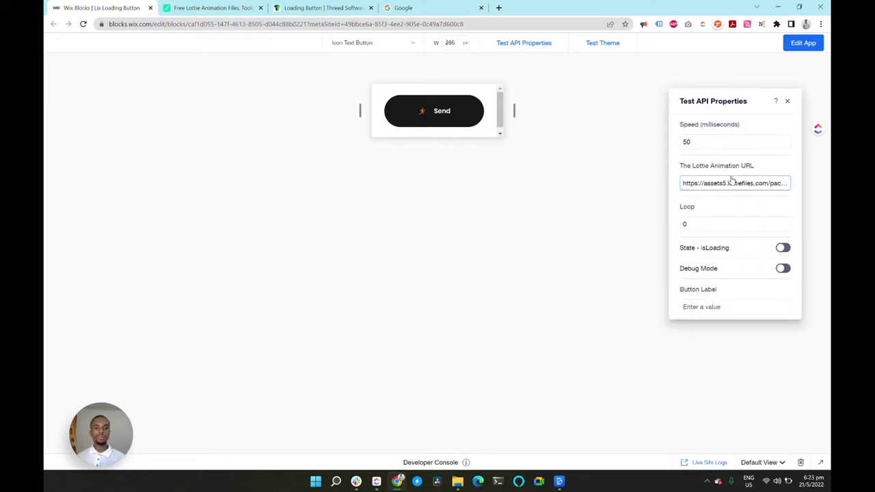
{"action": "left_click", "coordinate": [788, 101]}
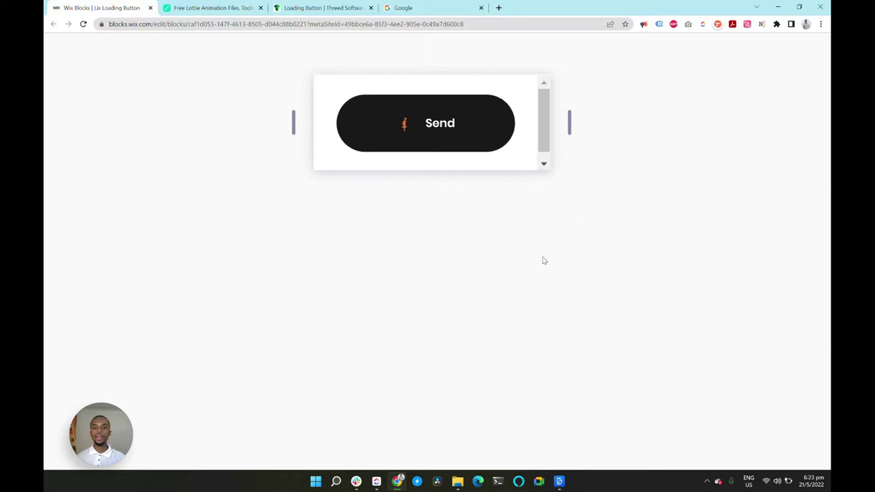
{"action": "left_click", "coordinate": [424, 121]}
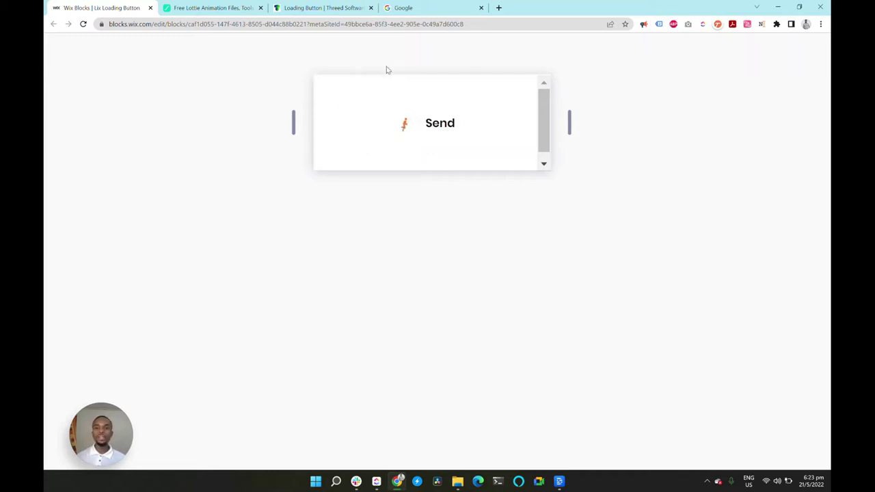
Try the Send button on the Threed Software Loading Button demo page and view the Lottie animation choices
{"action": "left_click", "coordinate": [335, 12]}
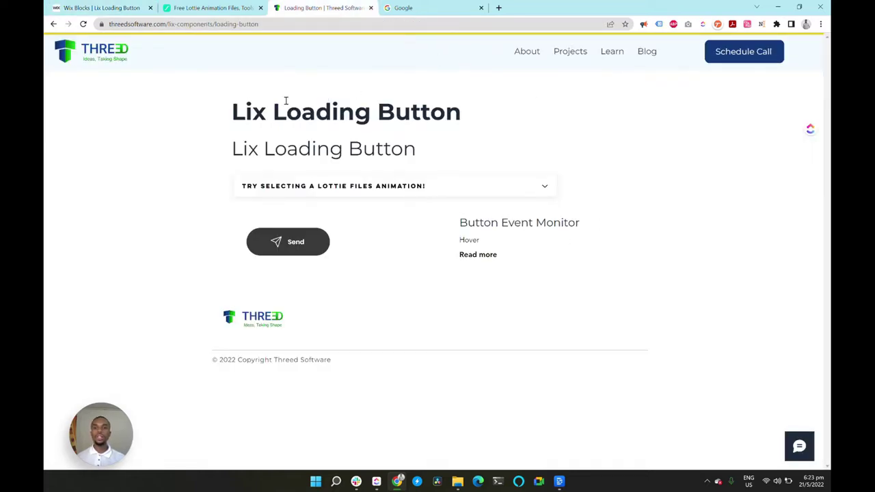
{"action": "left_click", "coordinate": [318, 246]}
{"action": "left_click", "coordinate": [471, 186]}
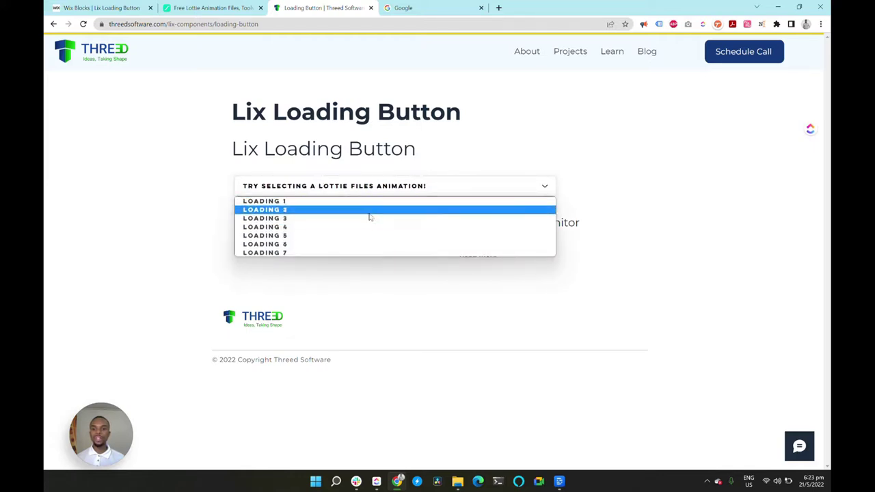
{"action": "left_click", "coordinate": [556, 133]}
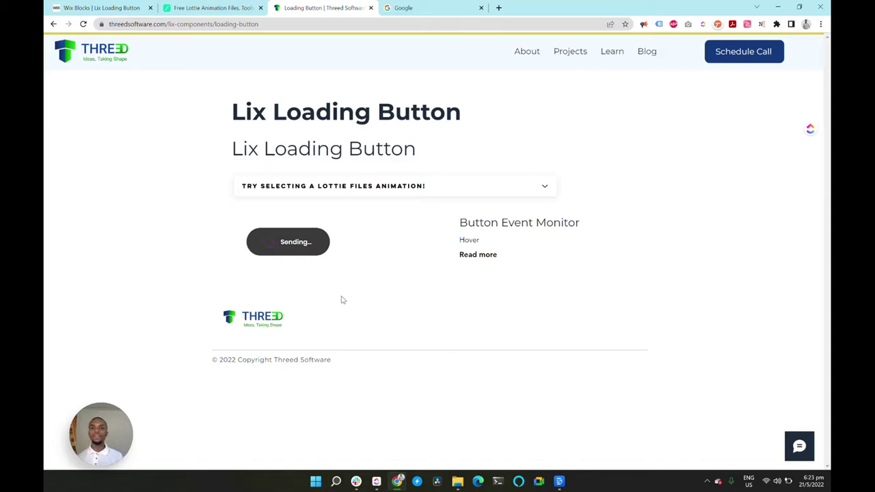
{"action": "left_click", "coordinate": [429, 8]}
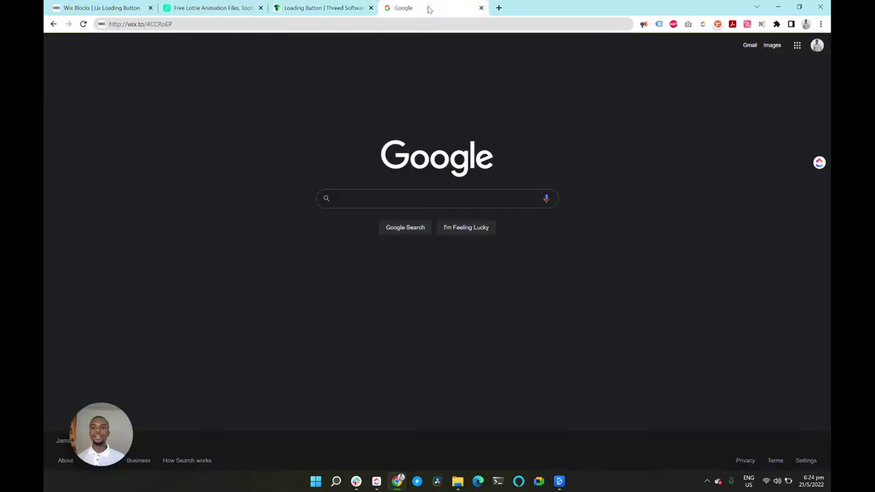
{"action": "left_click", "coordinate": [434, 24]}
{"action": "key", "text": "Return"}
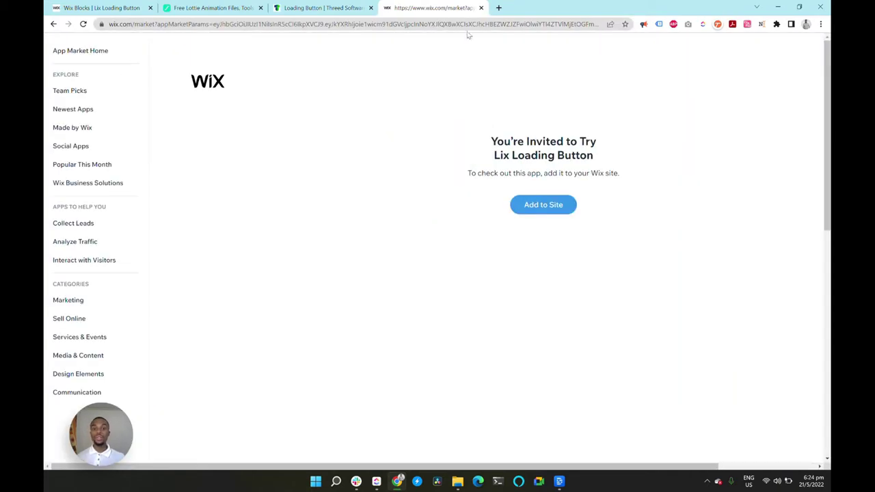
Add Lix Loading Button to My Site 4, accepting full third-party access, and view all of the site's apps
{"action": "left_click", "coordinate": [545, 211]}
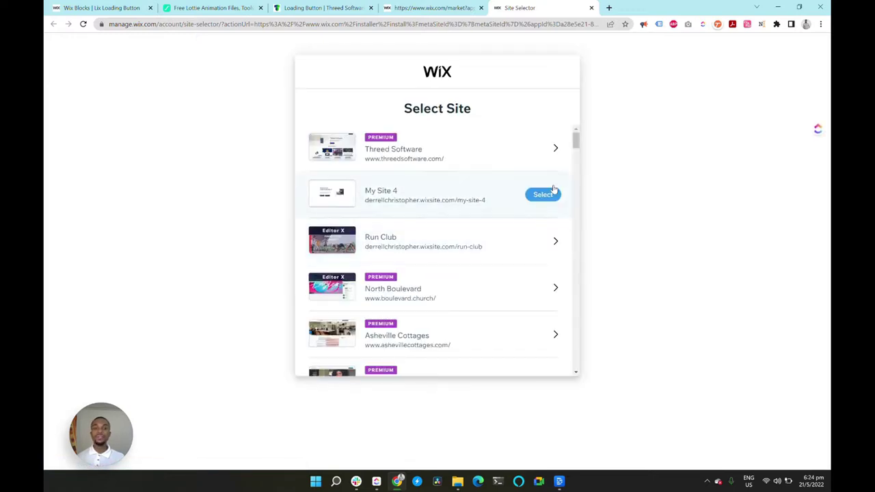
{"action": "left_click", "coordinate": [554, 195]}
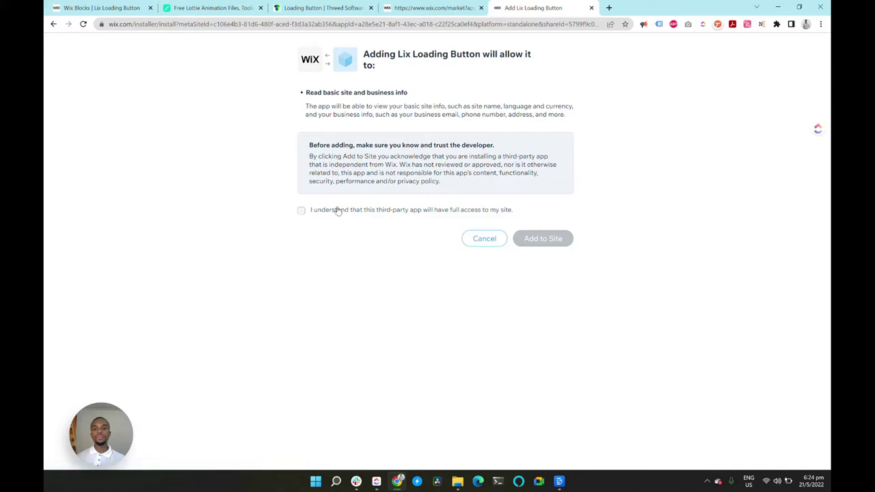
{"action": "left_click", "coordinate": [338, 212]}
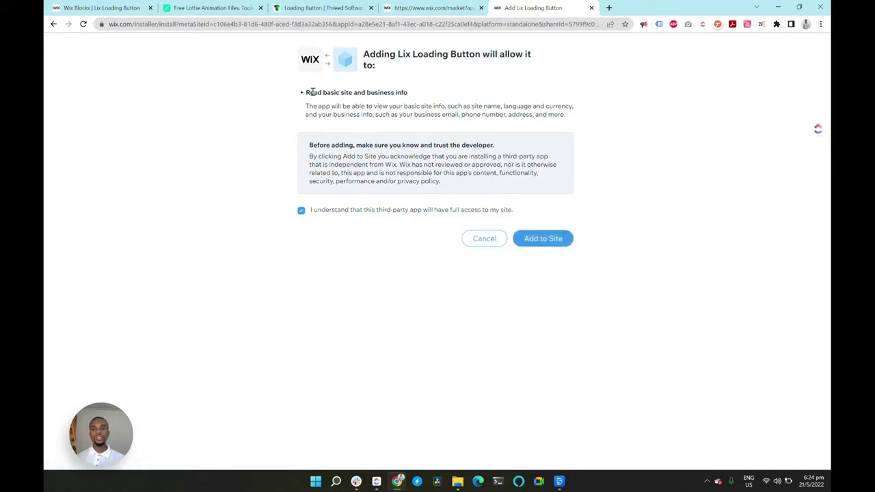
{"action": "left_click_drag", "start_coordinate": [306, 92], "coordinate": [422, 93]}
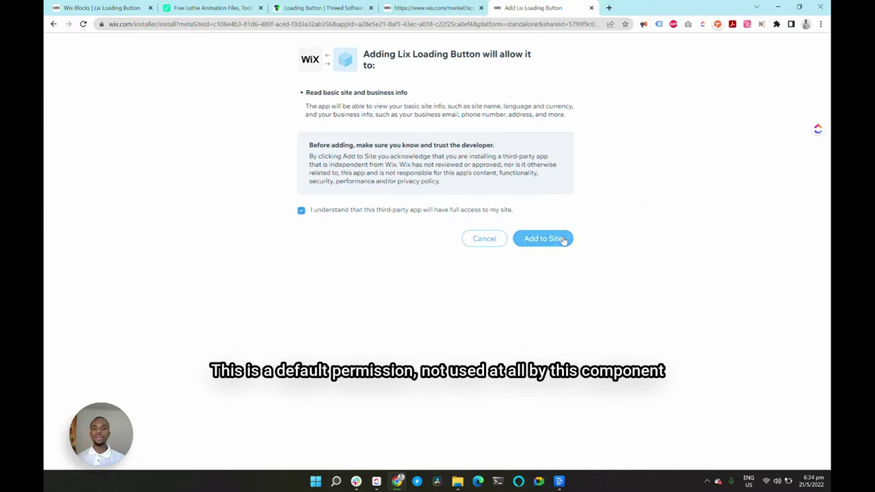
{"action": "left_click", "coordinate": [562, 245]}
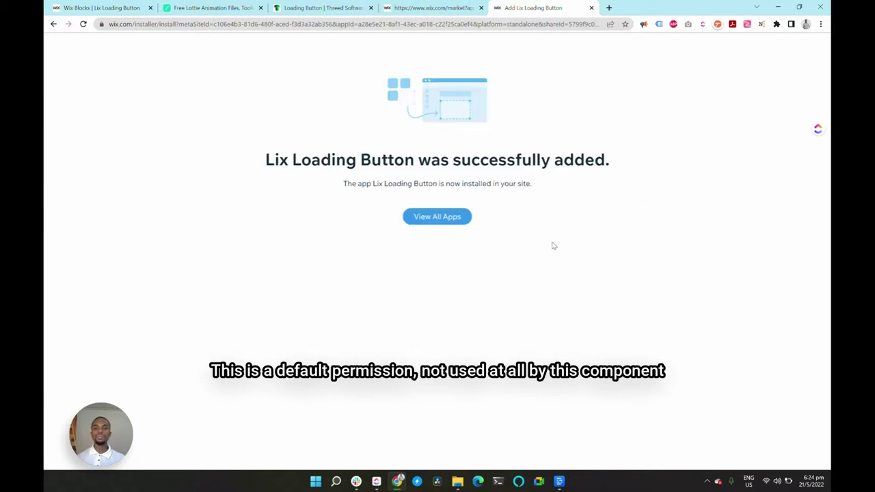
{"action": "left_click", "coordinate": [421, 218]}
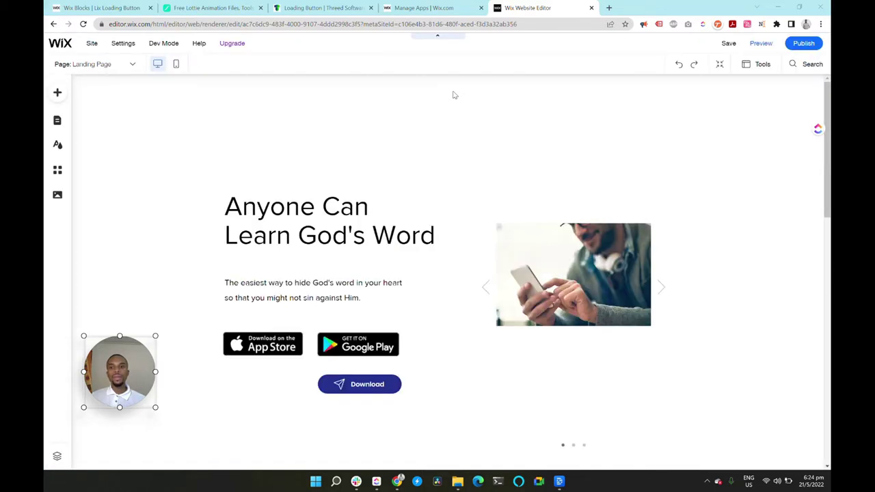
Display the Wix Blocks apps installed on the site and check for Lix Loading Button under My Apps
{"action": "scroll", "coordinate": [292, 114], "scroll_direction": "down", "scroll_amount": 2}
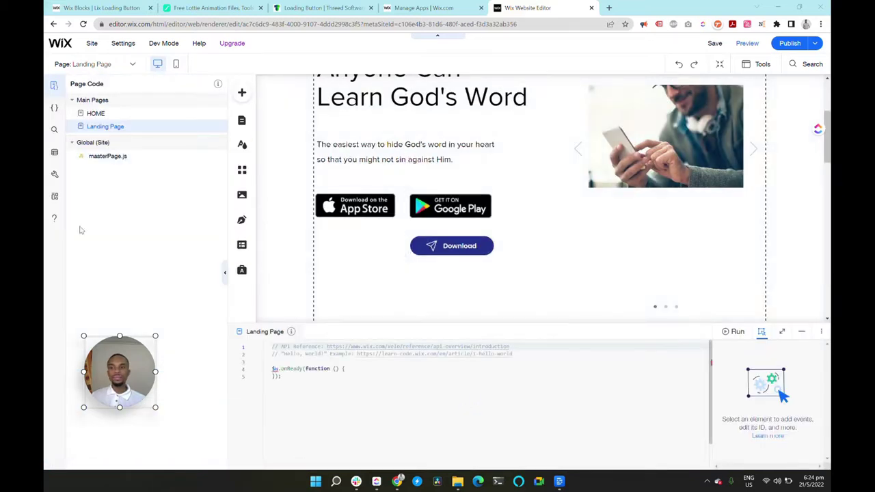
{"action": "left_click", "coordinate": [54, 196]}
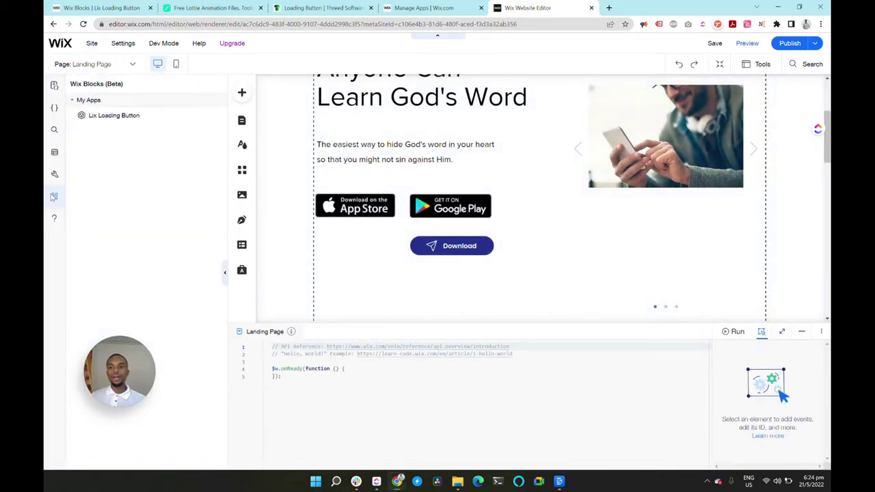
{"action": "left_click", "coordinate": [54, 196]}
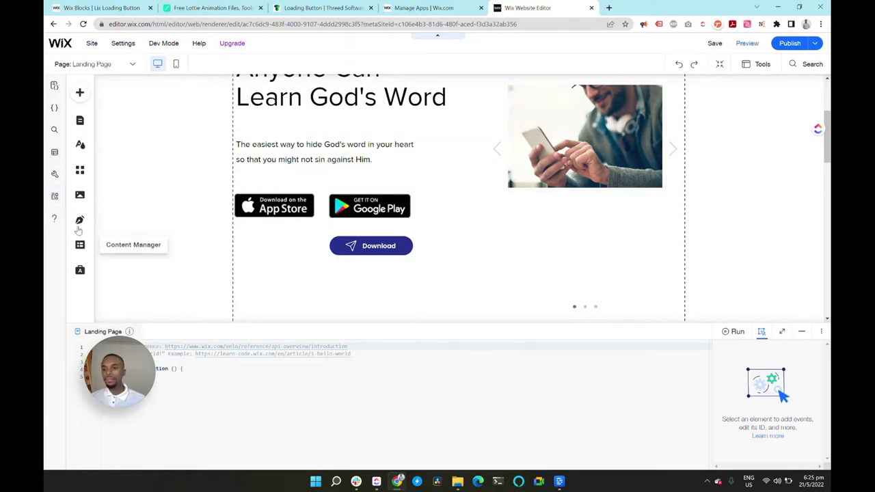
{"action": "left_click", "coordinate": [55, 196]}
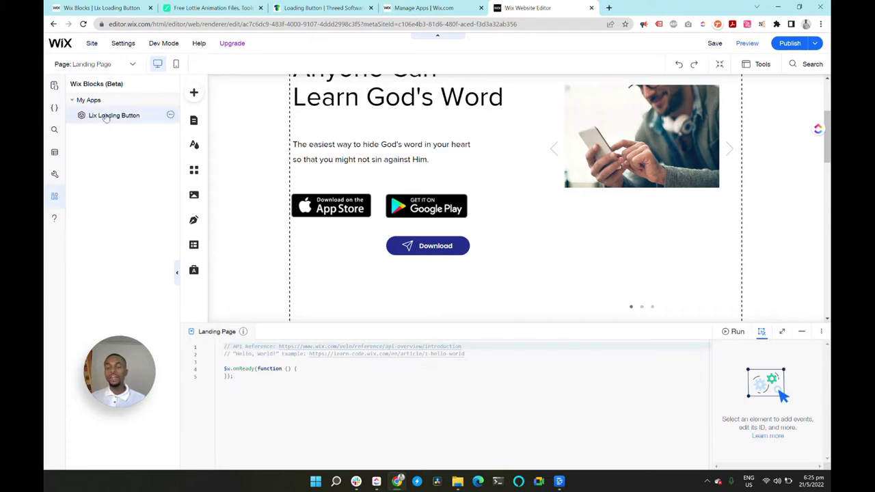
Add the Icon Text Button widget from My Widgets to the Landing Page and place it just above the "Join over a million happy users!" section
{"action": "left_click", "coordinate": [194, 95]}
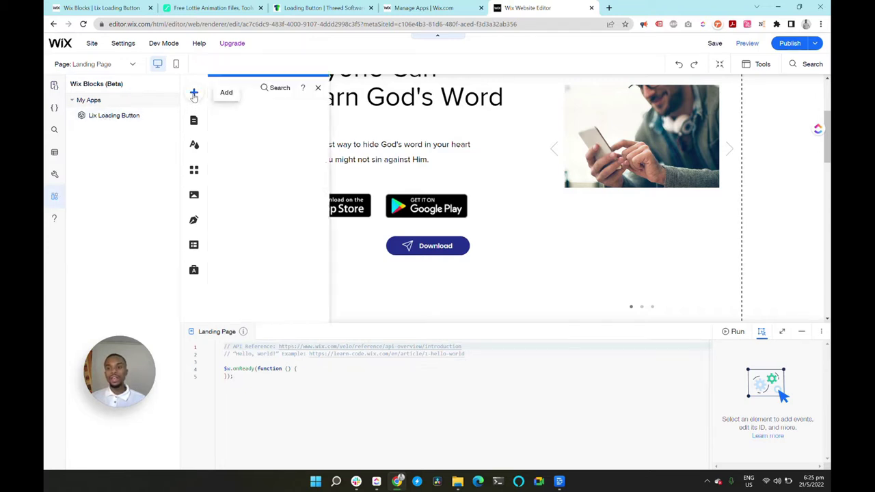
{"action": "scroll", "coordinate": [246, 294], "scroll_direction": "down", "scroll_amount": 3}
{"action": "left_click", "coordinate": [240, 301]}
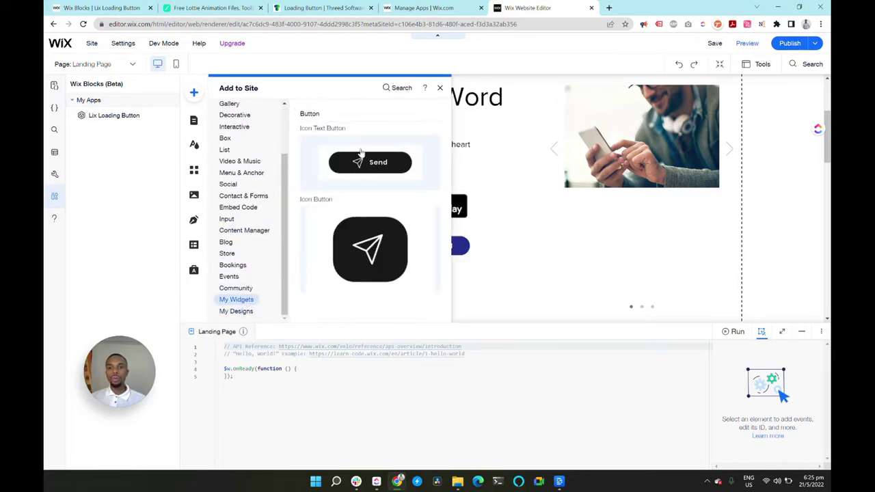
{"action": "left_click", "coordinate": [479, 236]}
{"action": "left_click", "coordinate": [436, 240]}
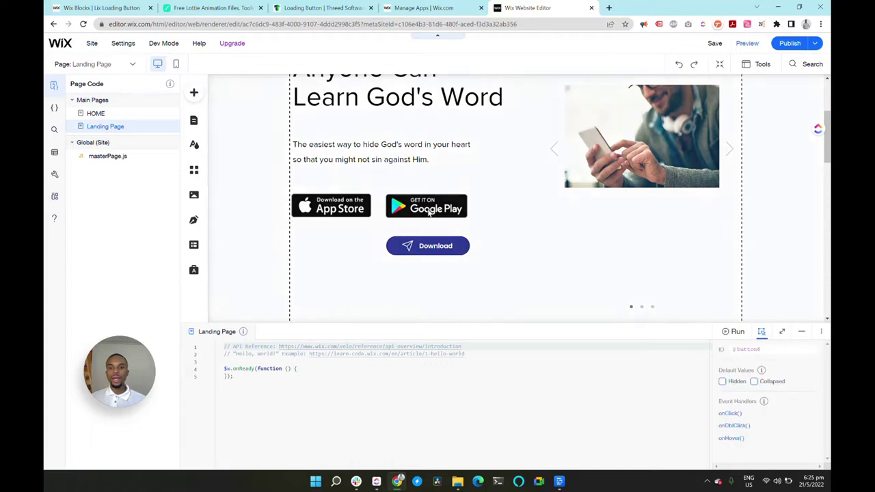
{"action": "scroll", "coordinate": [383, 178], "scroll_direction": "up", "scroll_amount": 2}
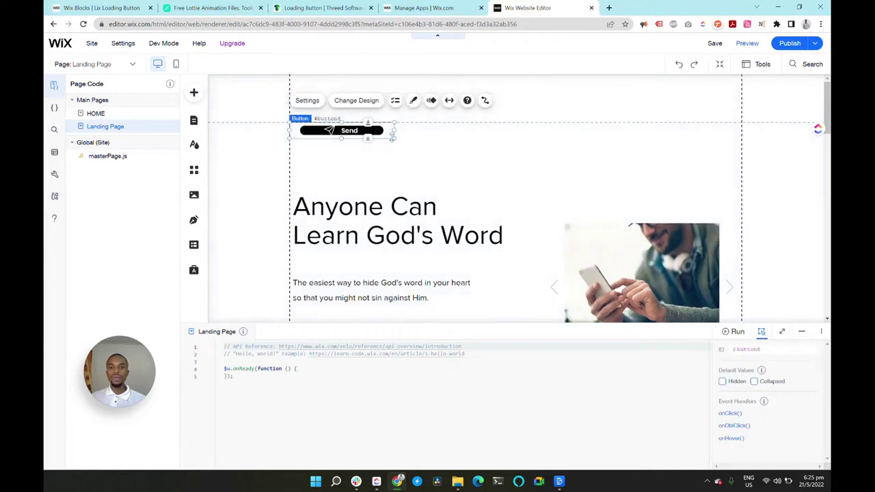
{"action": "left_click_drag", "start_coordinate": [390, 132], "coordinate": [343, 179]}
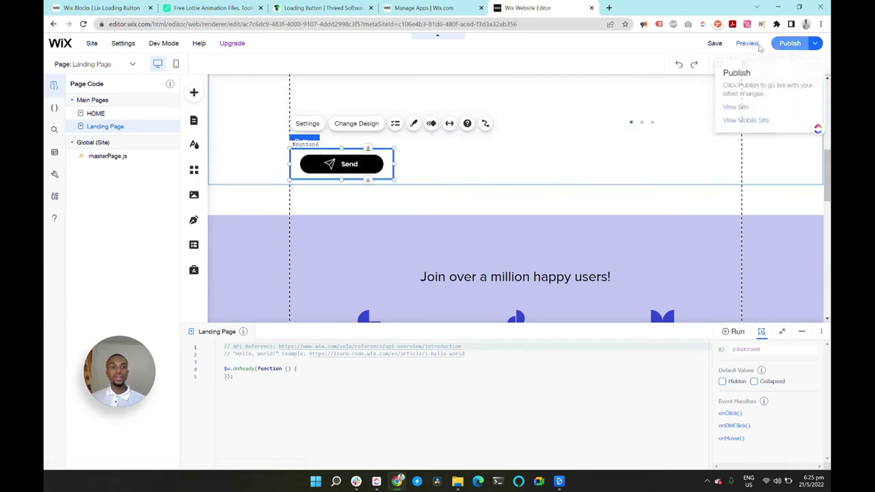
Preview the Landing Page to try the new Send button, and return to the editor
{"action": "left_click", "coordinate": [324, 199]}
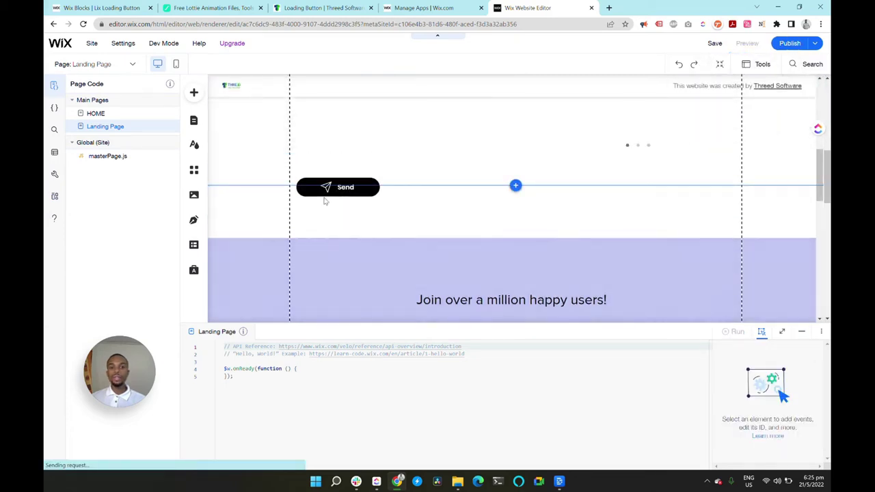
{"action": "key", "text": "ctrl+p"}
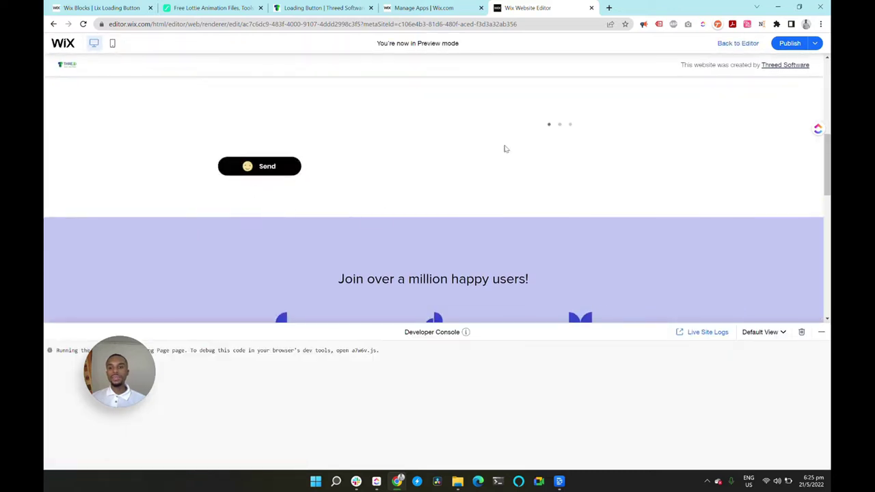
{"action": "left_click", "coordinate": [747, 45]}
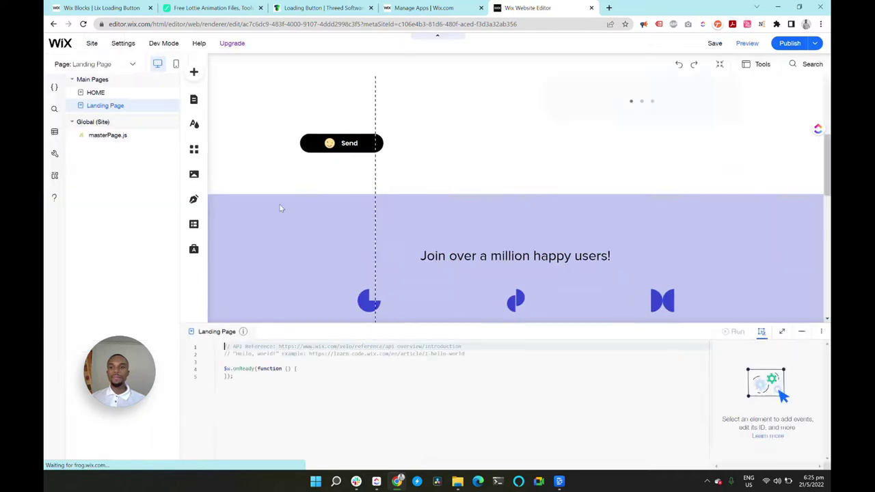
Open the Send button's settings and review its speed, Lottie animation URL, loop, loading state, debug mode and label options
{"action": "left_click", "coordinate": [388, 164]}
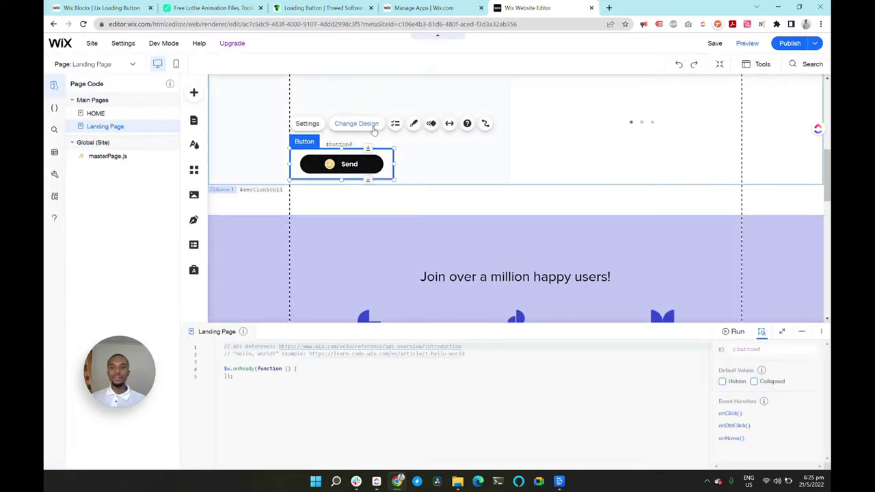
{"action": "left_click", "coordinate": [308, 123]}
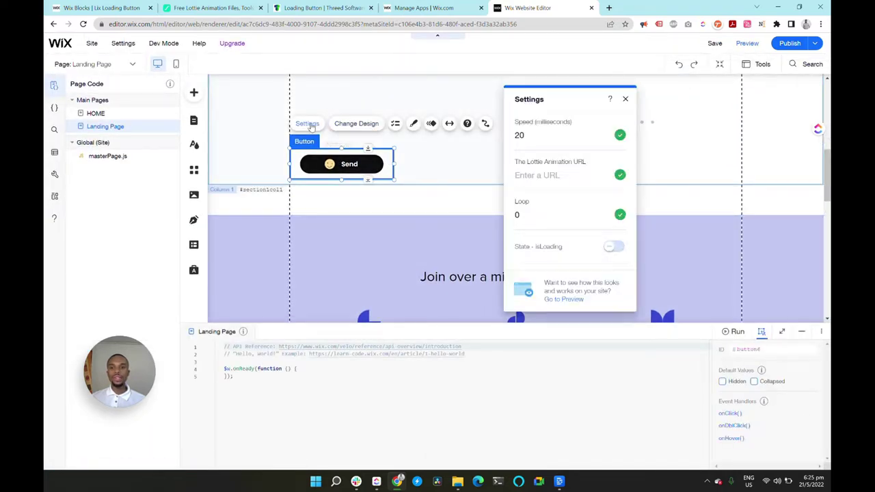
{"action": "left_click", "coordinate": [575, 176]}
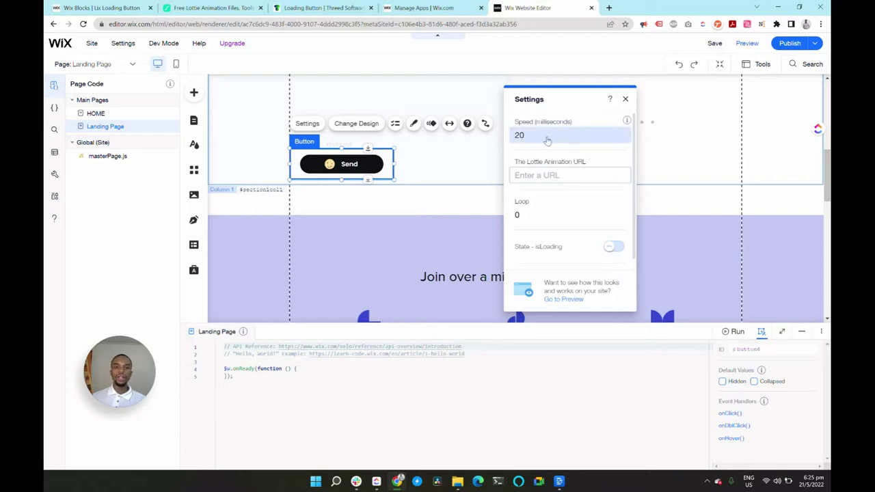
{"action": "scroll", "coordinate": [578, 209], "scroll_direction": "down", "scroll_amount": 1}
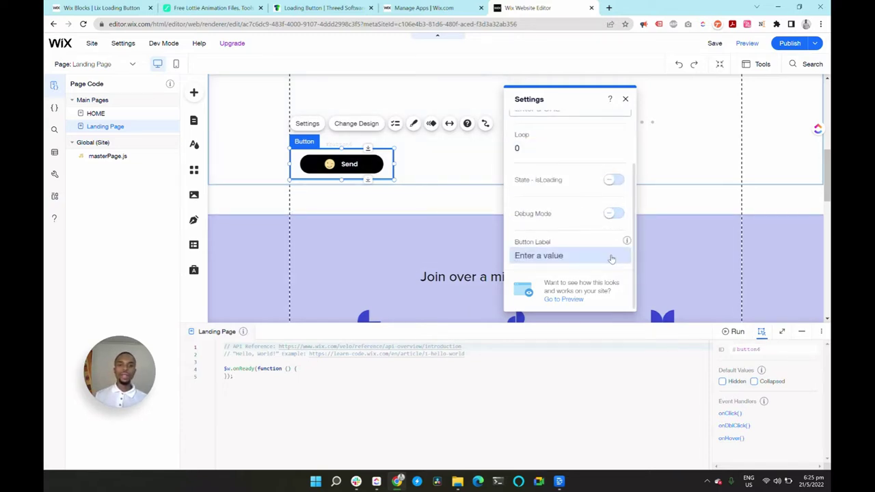
{"action": "mouse_move", "coordinate": [712, 47]}
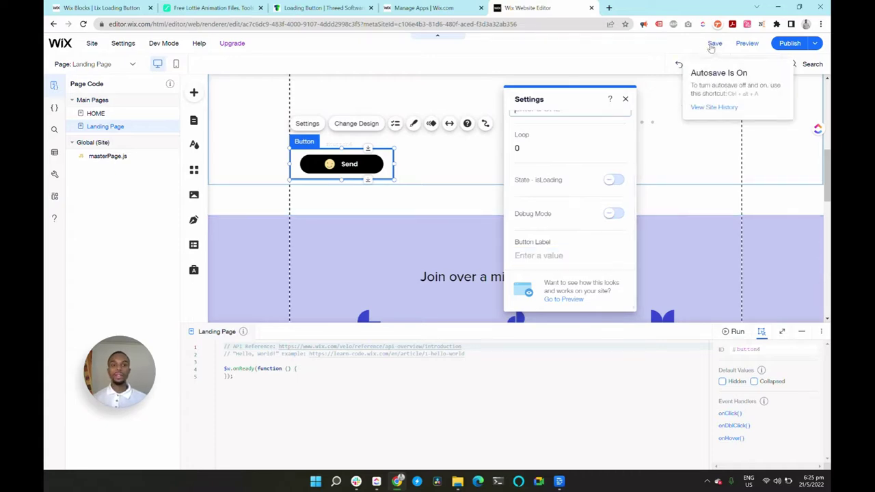